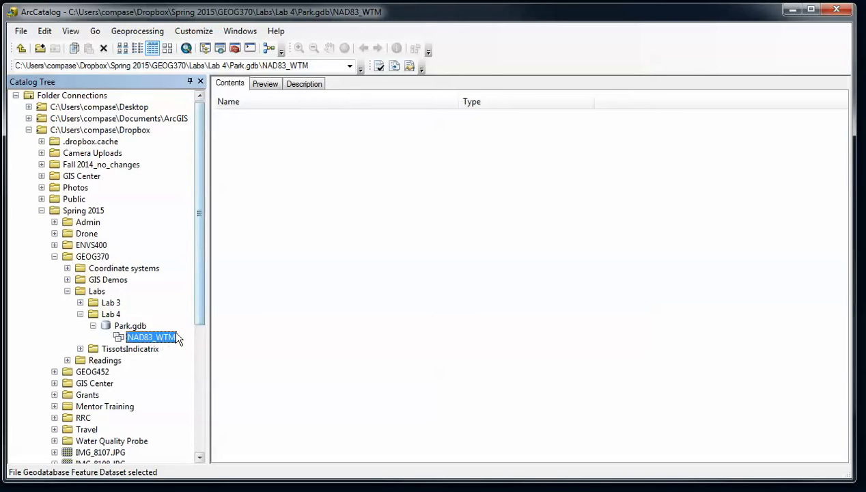
- Set up a new line feature class named Trails in the NAD83_WTM dataset with the default storage configuration
{"action": "right_click", "coordinate": [281, 226]}
{"action": "mouse_move", "coordinate": [333, 324]}
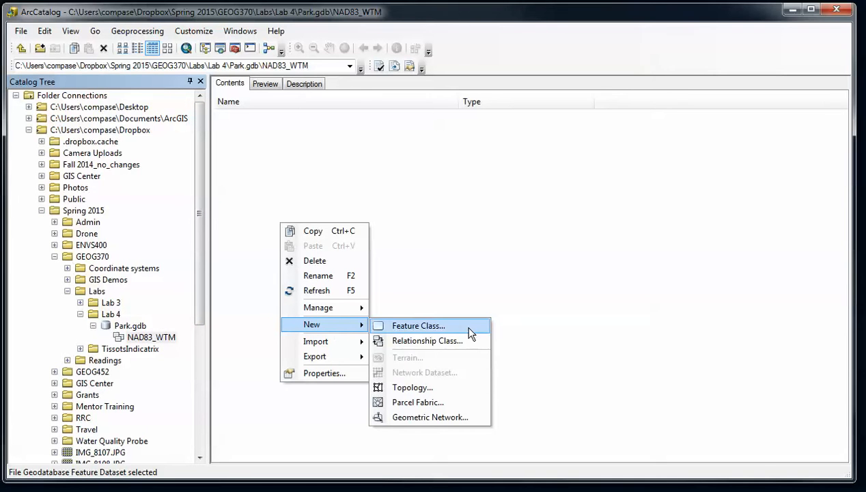
{"action": "right_click", "coordinate": [162, 337]}
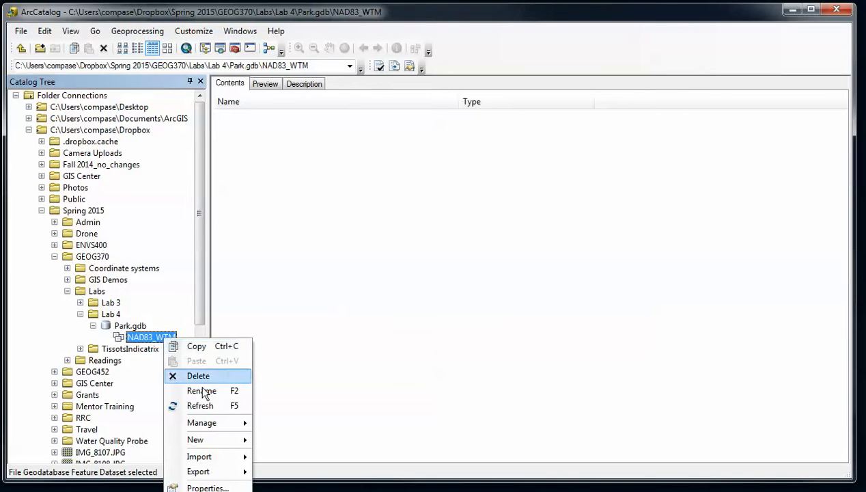
{"action": "mouse_move", "coordinate": [232, 439]}
{"action": "left_click", "coordinate": [283, 443]}
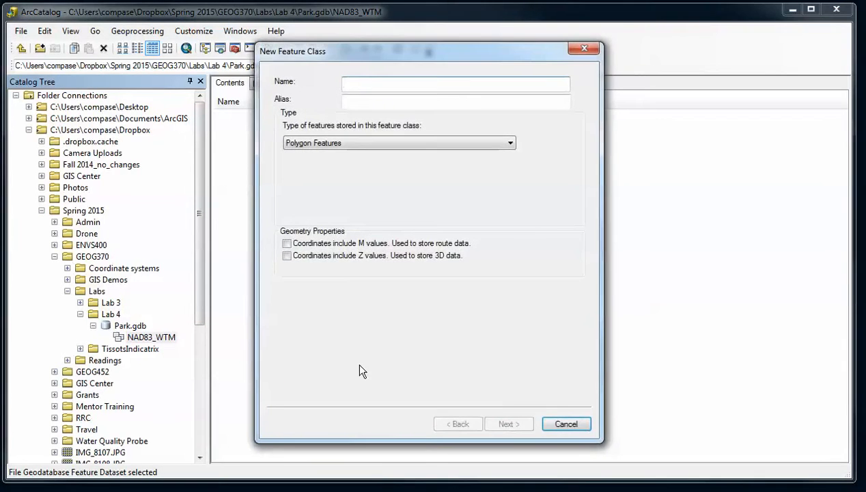
{"action": "type", "text": "Trails"}
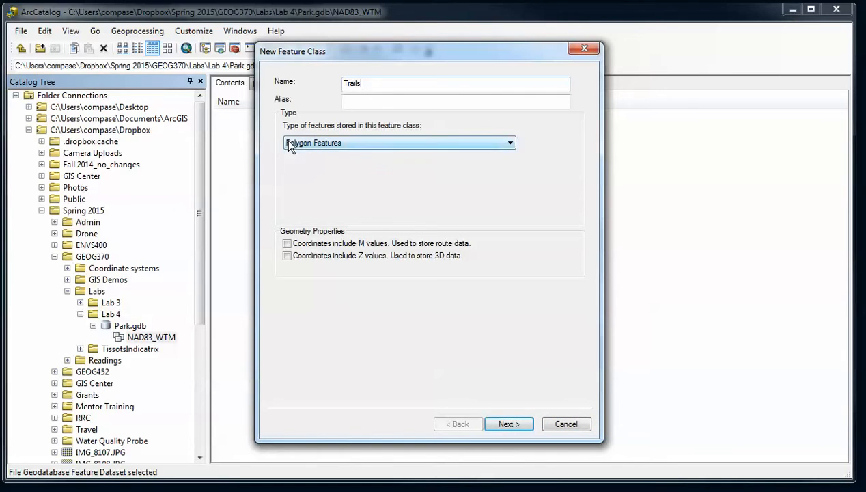
{"action": "left_click", "coordinate": [291, 143]}
{"action": "left_click", "coordinate": [302, 170]}
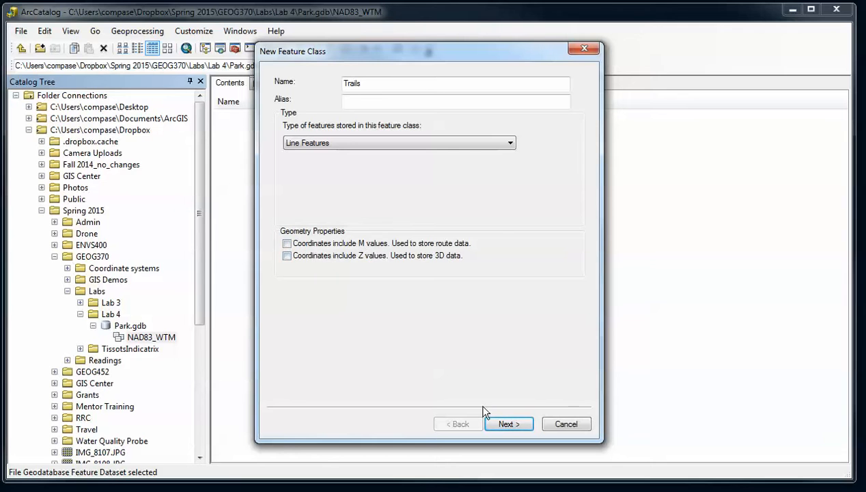
{"action": "left_click", "coordinate": [499, 421]}
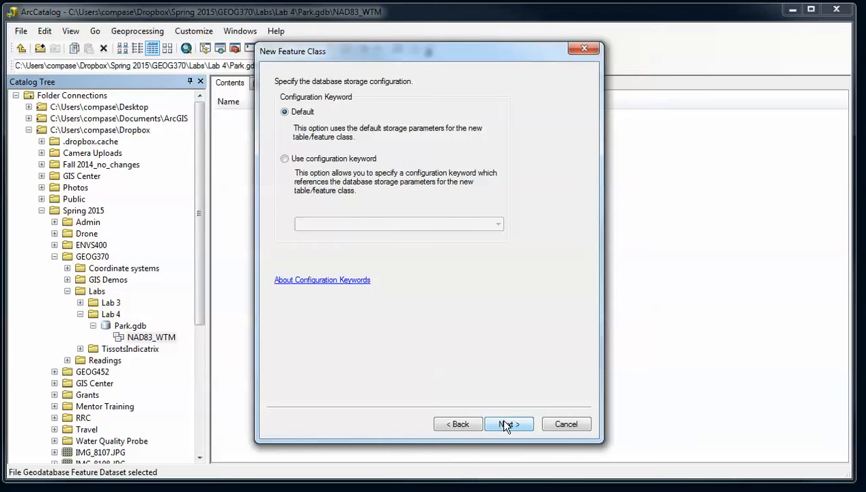
{"action": "left_click", "coordinate": [506, 424]}
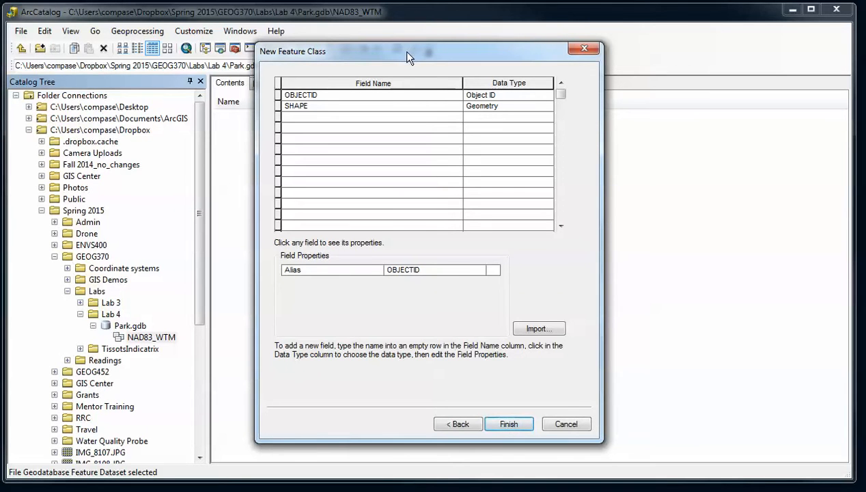
- Add a text field called Name to the new feature class, leaving its domain blank
{"action": "left_click_drag", "start_coordinate": [407, 53], "coordinate": [400, 56]}
{"action": "left_click", "coordinate": [399, 121]}
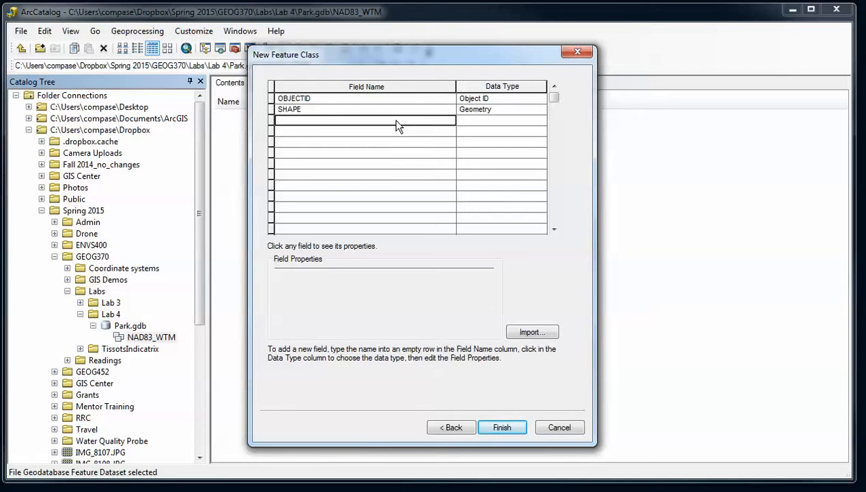
{"action": "type", "text": "Name"}
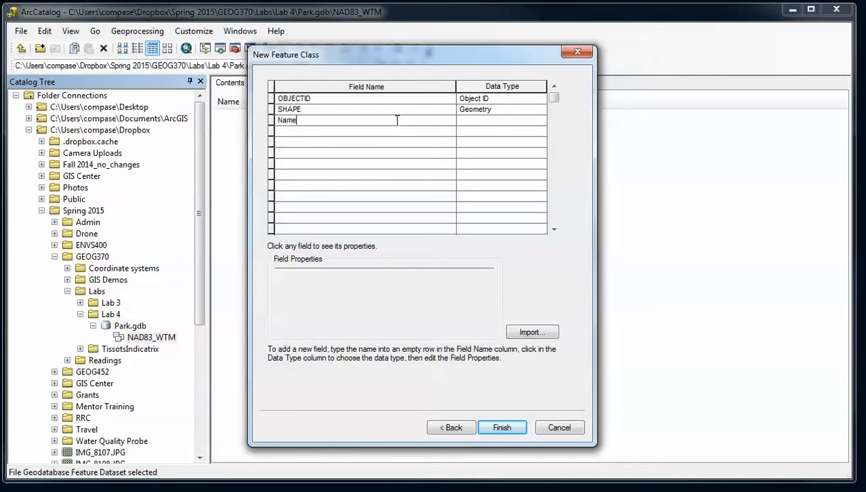
{"action": "key", "text": "Tab"}
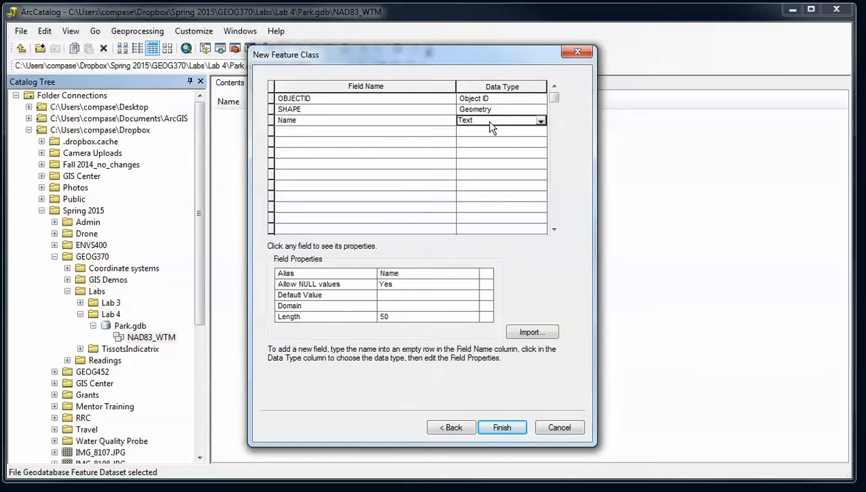
{"action": "left_click", "coordinate": [334, 303]}
{"action": "left_click", "coordinate": [398, 317]}
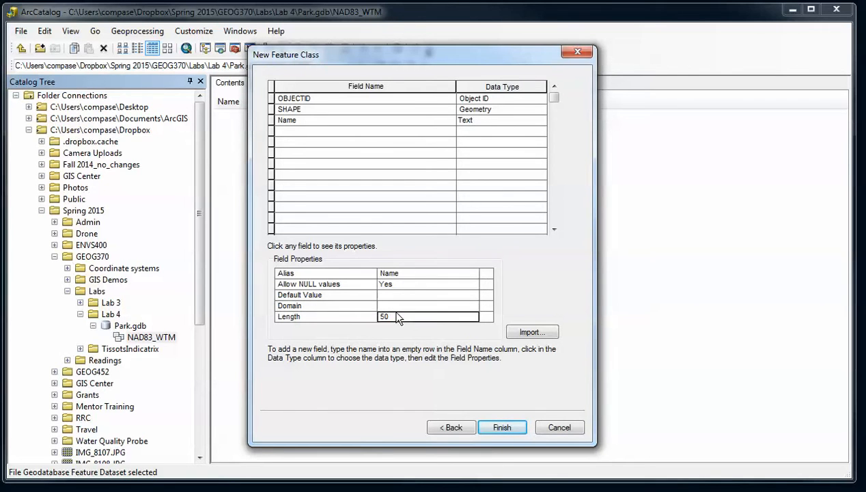
{"action": "left_click", "coordinate": [393, 308]}
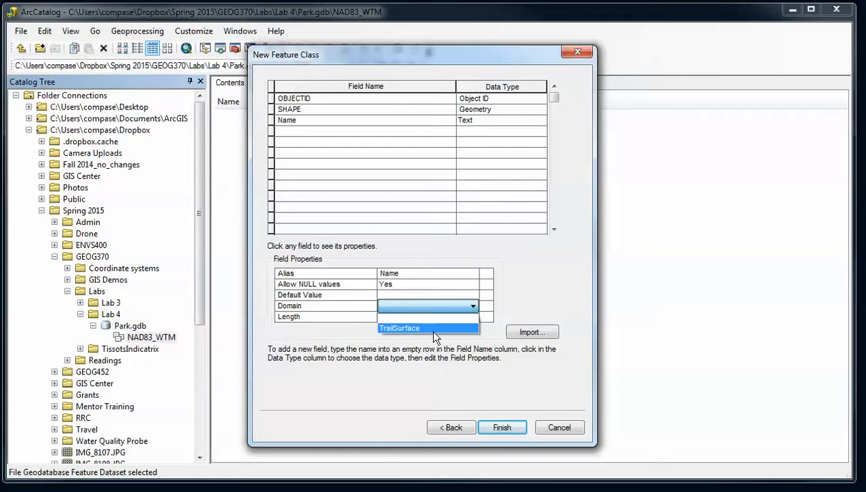
{"action": "left_click", "coordinate": [362, 305]}
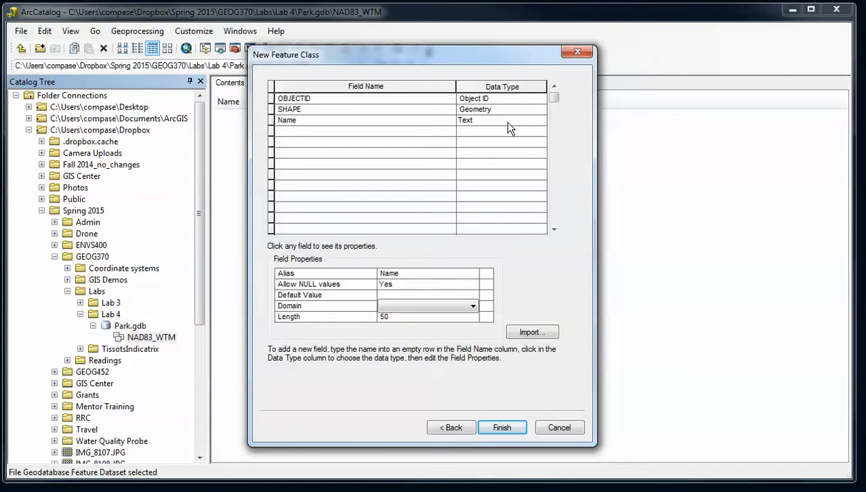
- Add a field called Width with the Short Integer data type
{"action": "left_click", "coordinate": [335, 131]}
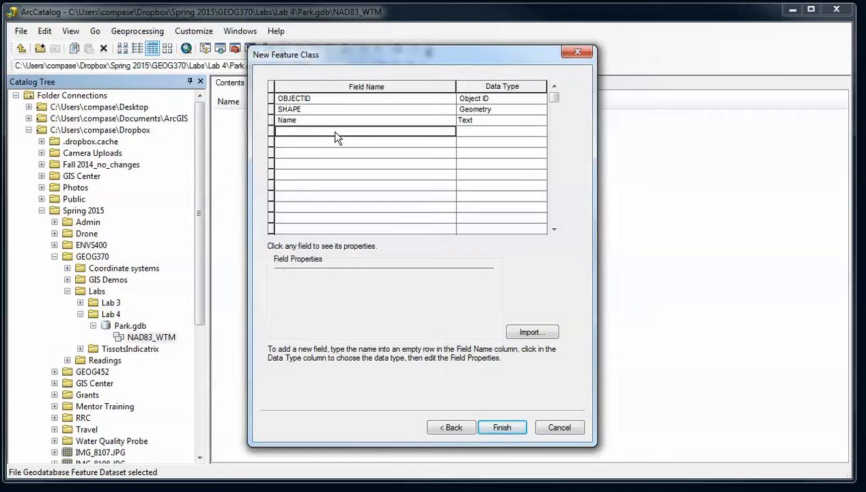
{"action": "type", "text": "Width"}
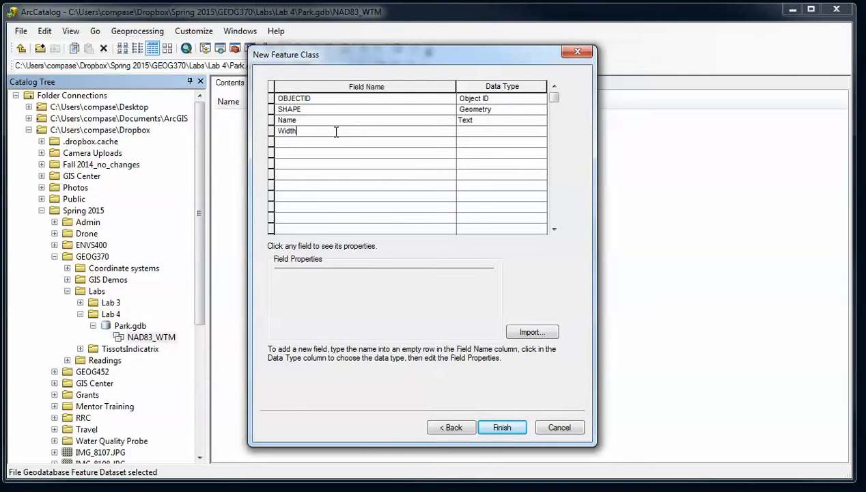
{"action": "left_click", "coordinate": [466, 132]}
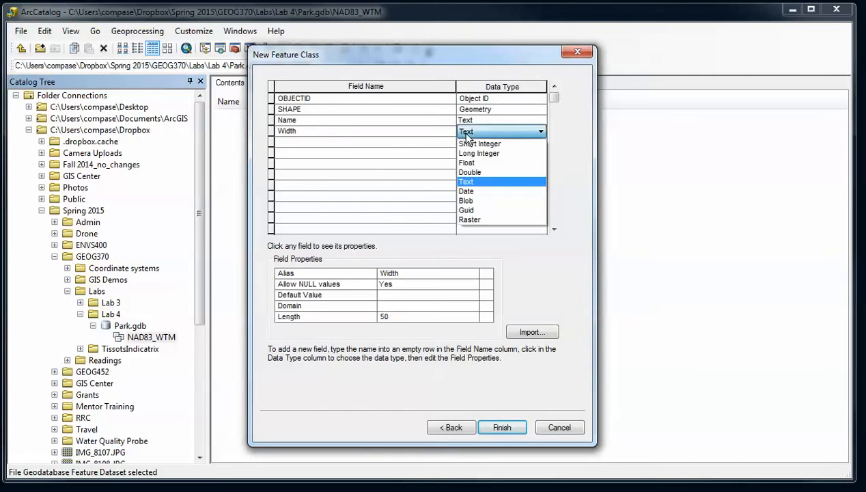
{"action": "left_click", "coordinate": [481, 153]}
{"action": "left_click", "coordinate": [482, 131]}
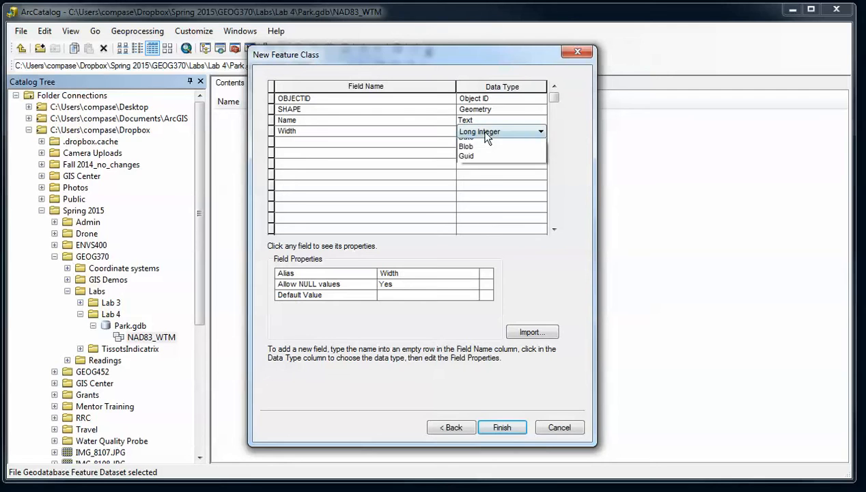
{"action": "left_click", "coordinate": [486, 146]}
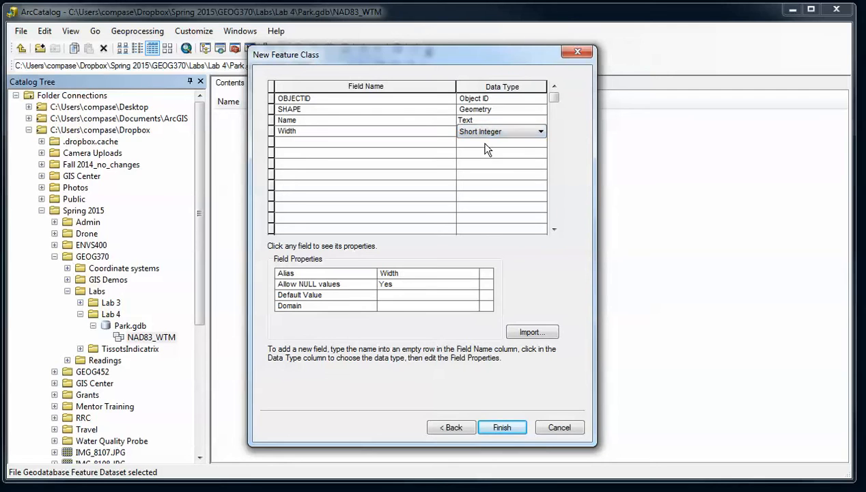
- Assign the TrailWidth domain to the Width field and set its default value to 2
{"action": "left_click", "coordinate": [386, 307]}
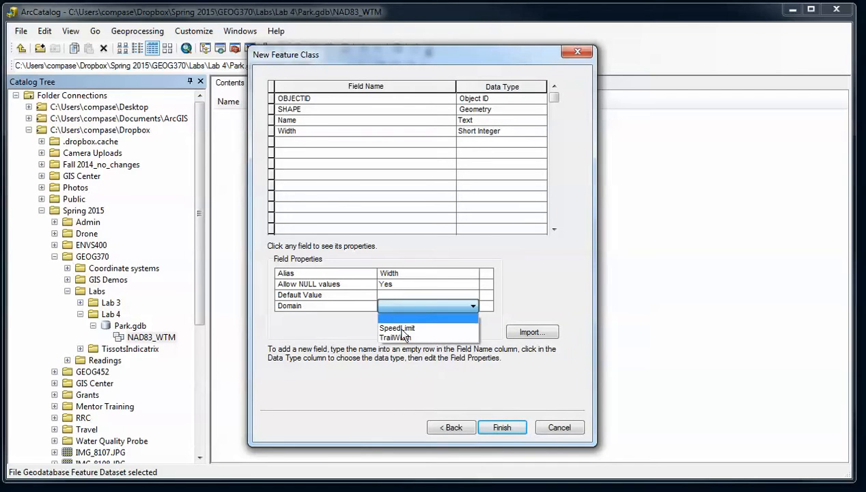
{"action": "left_click", "coordinate": [402, 338]}
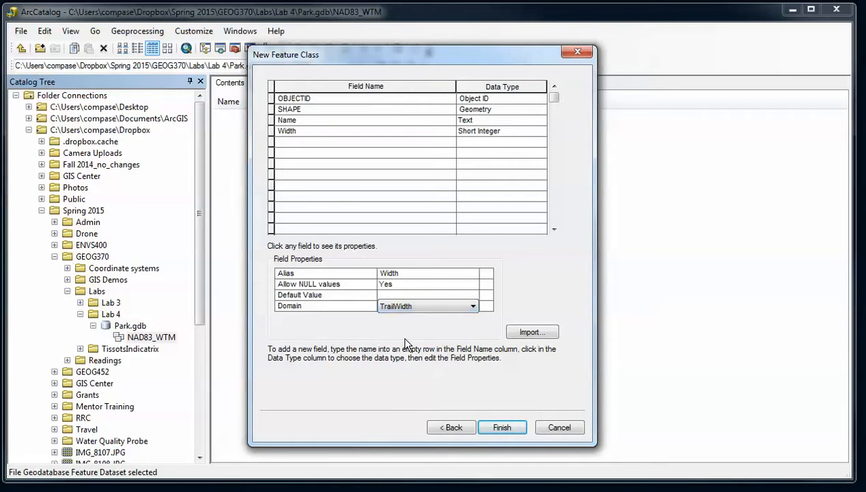
{"action": "left_click", "coordinate": [400, 299]}
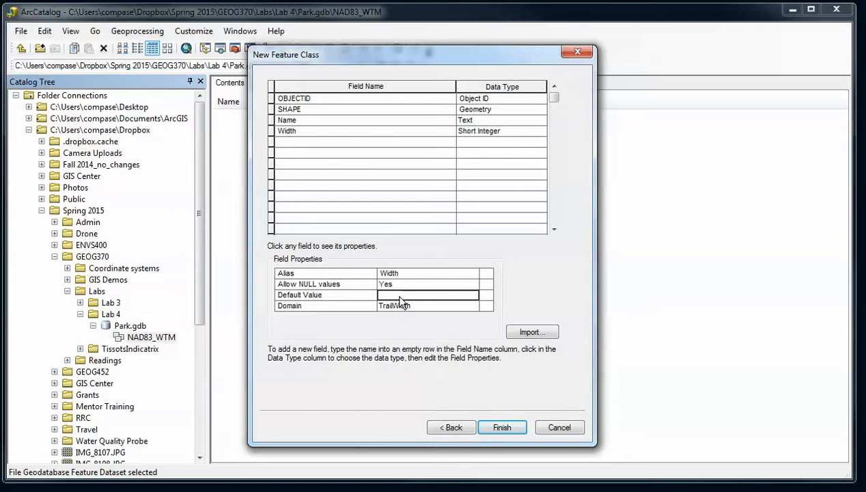
{"action": "type", "text": "2"}
{"action": "left_click", "coordinate": [401, 284]}
{"action": "left_click", "coordinate": [403, 286]}
- Add a field called SurfaceType with the Text data type
{"action": "left_click", "coordinate": [316, 142]}
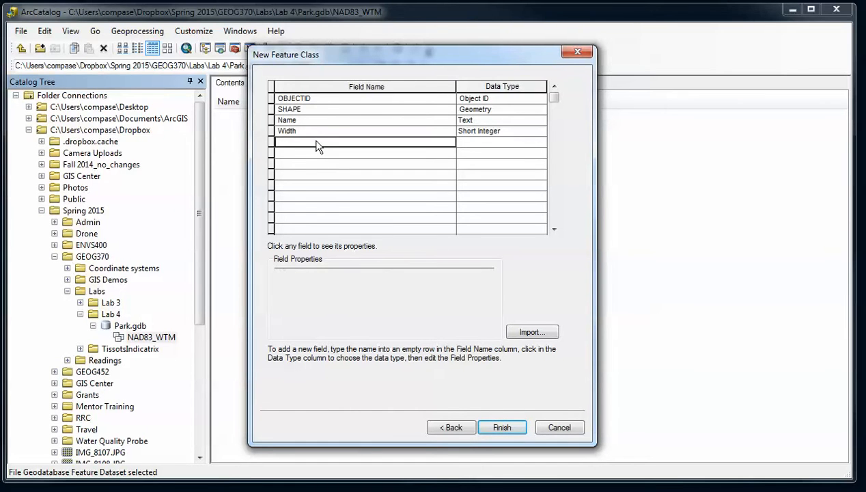
{"action": "type", "text": "Surf"}
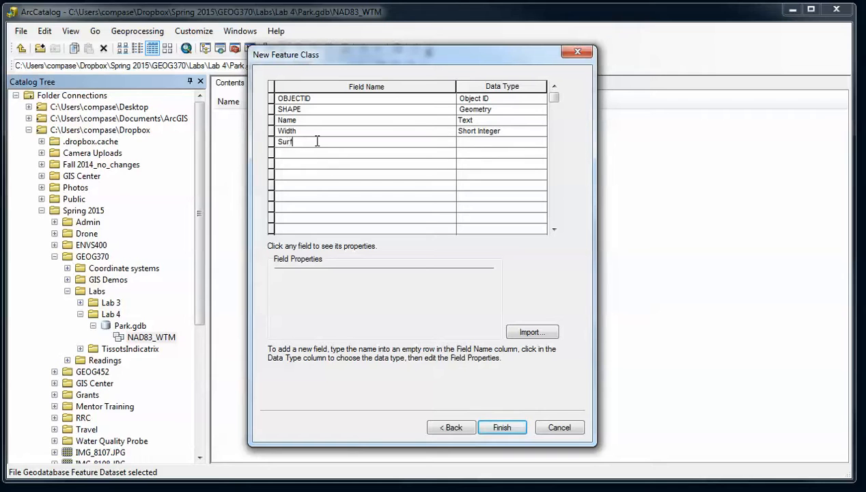
{"action": "type", "text": "aceType"}
{"action": "left_click", "coordinate": [512, 142]}
{"action": "left_click", "coordinate": [510, 141]}
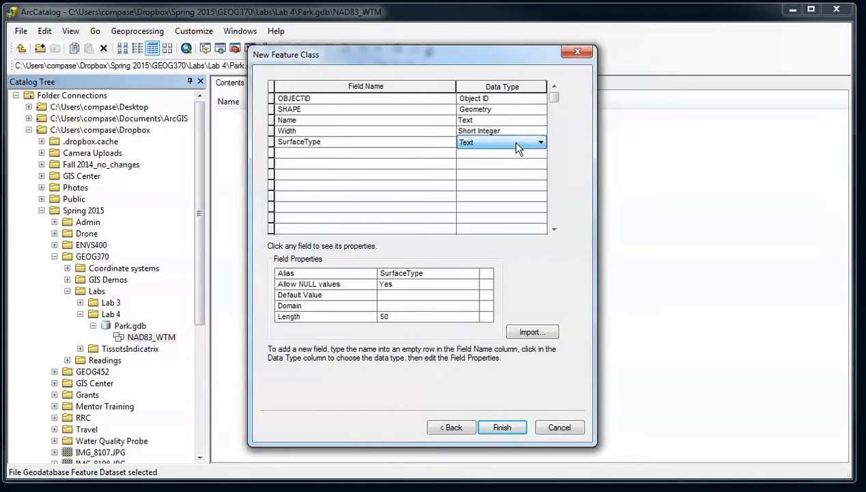
- Give the SurfaceType field the TrailSurface domain and the default value Gravel, and finish creating the feature class
{"action": "left_click", "coordinate": [422, 305]}
{"action": "left_click", "coordinate": [423, 305]}
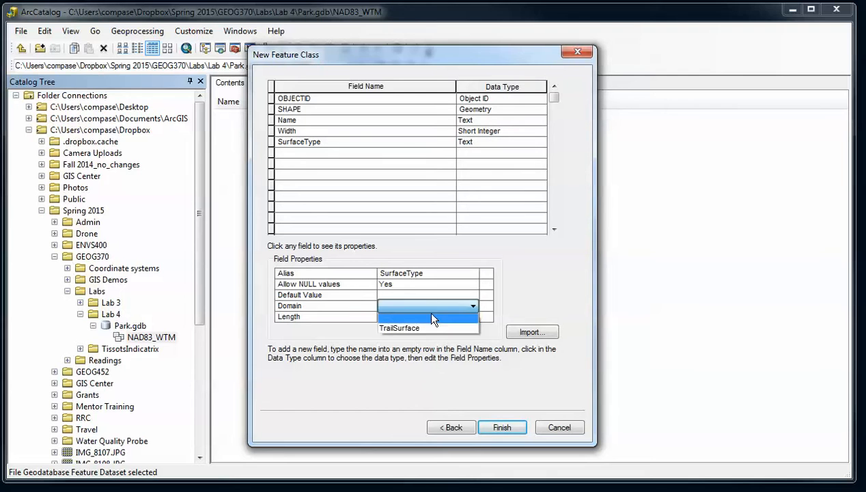
{"action": "left_click", "coordinate": [412, 328]}
{"action": "left_click", "coordinate": [401, 294]}
{"action": "type", "text": "Gravel"}
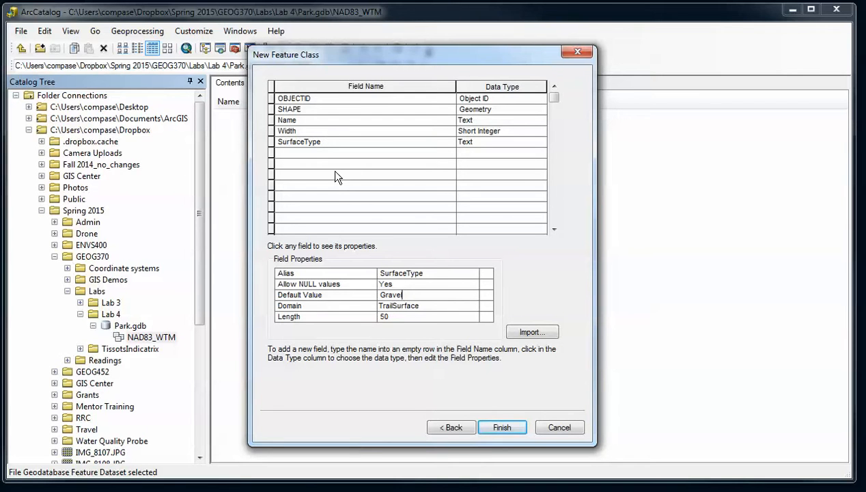
{"action": "left_click", "coordinate": [494, 426]}
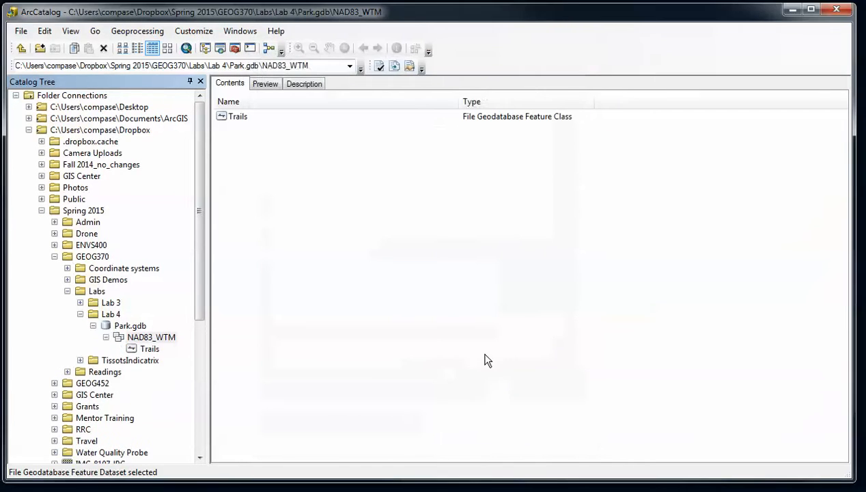
- Preview the Trails feature class as an attribute table, and return to the contents of the NAD83_WTM dataset
{"action": "left_click", "coordinate": [237, 116]}
{"action": "left_click", "coordinate": [266, 83]}
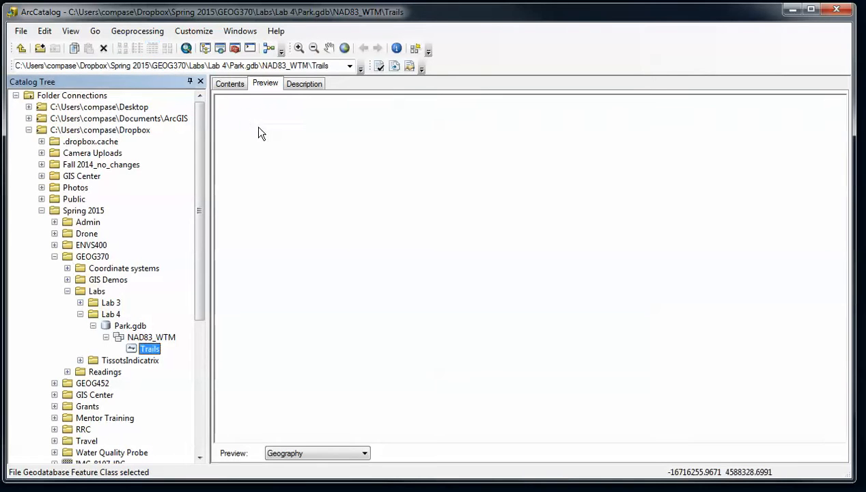
{"action": "left_click", "coordinate": [334, 453]}
{"action": "left_click", "coordinate": [341, 466]}
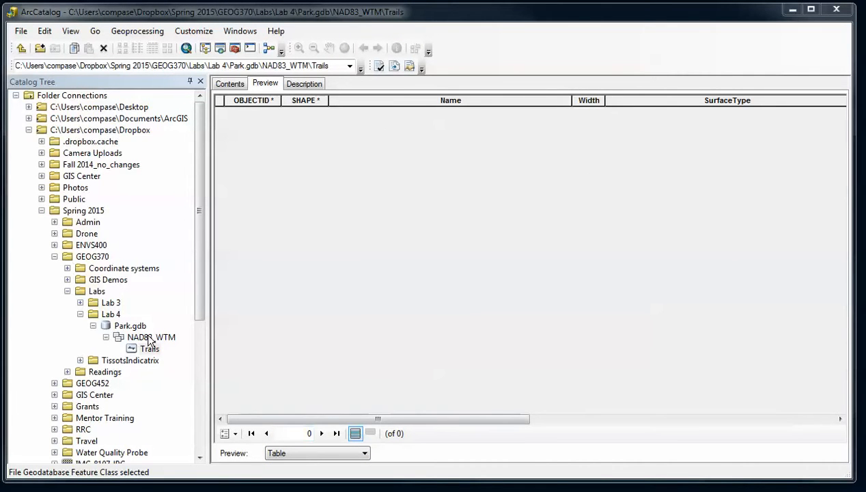
{"action": "left_click", "coordinate": [223, 88]}
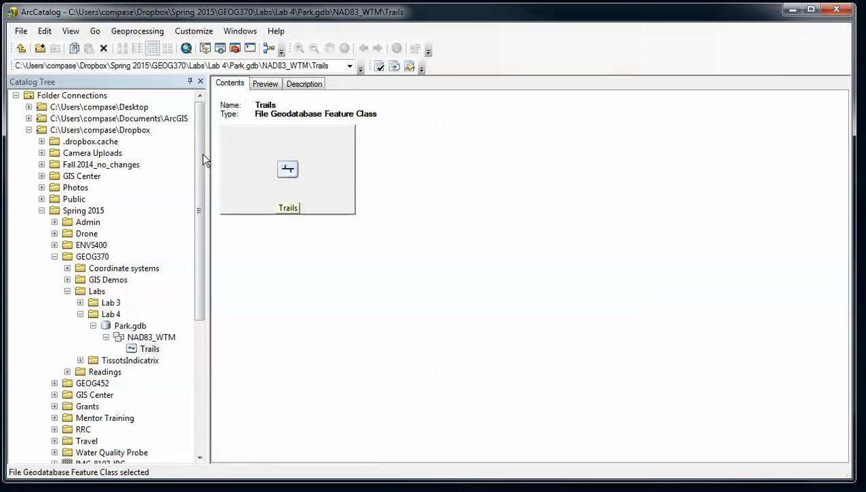
{"action": "left_click", "coordinate": [145, 336]}
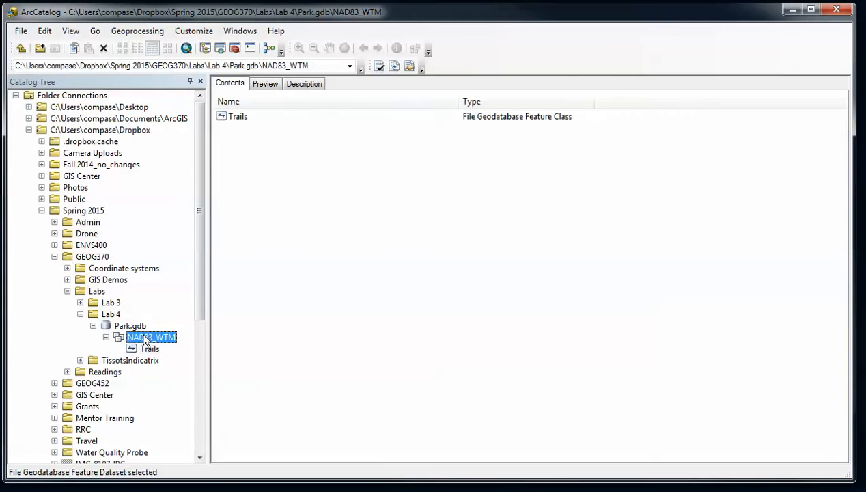
- Open the properties of the Trails feature class and show its subtype, default value and domain settings
{"action": "right_click", "coordinate": [244, 119]}
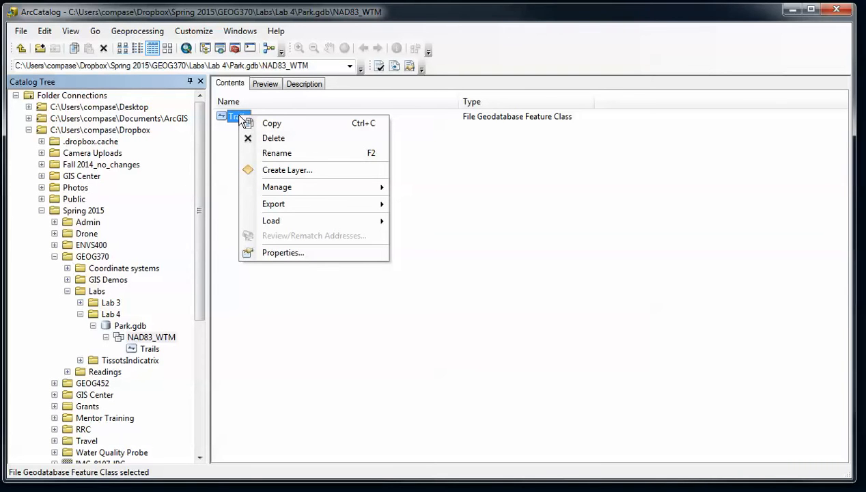
{"action": "left_click", "coordinate": [279, 250]}
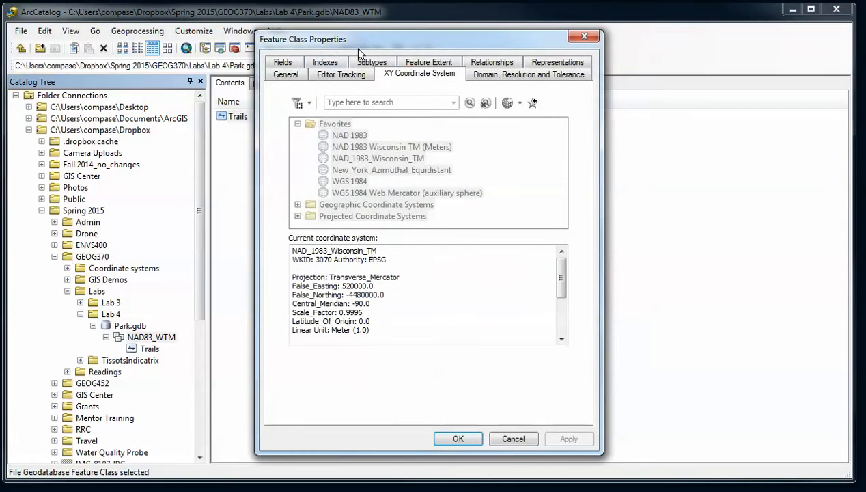
{"action": "left_click_drag", "start_coordinate": [370, 46], "coordinate": [349, 50]}
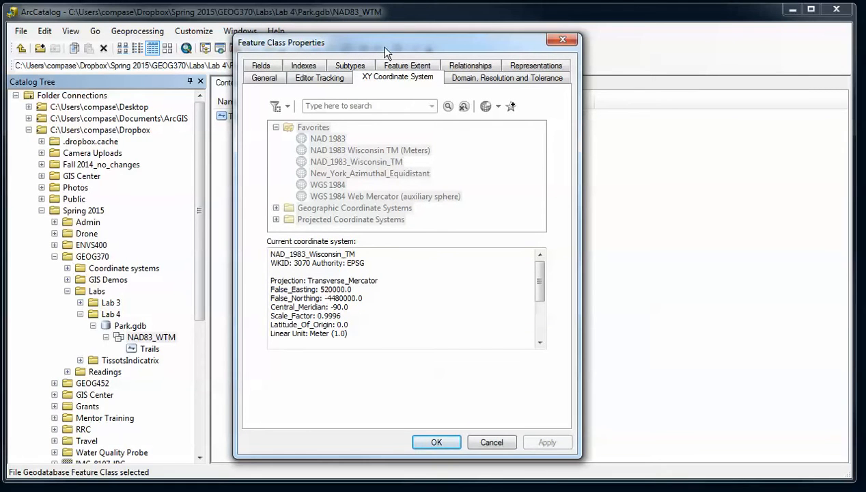
{"action": "left_click", "coordinate": [349, 66]}
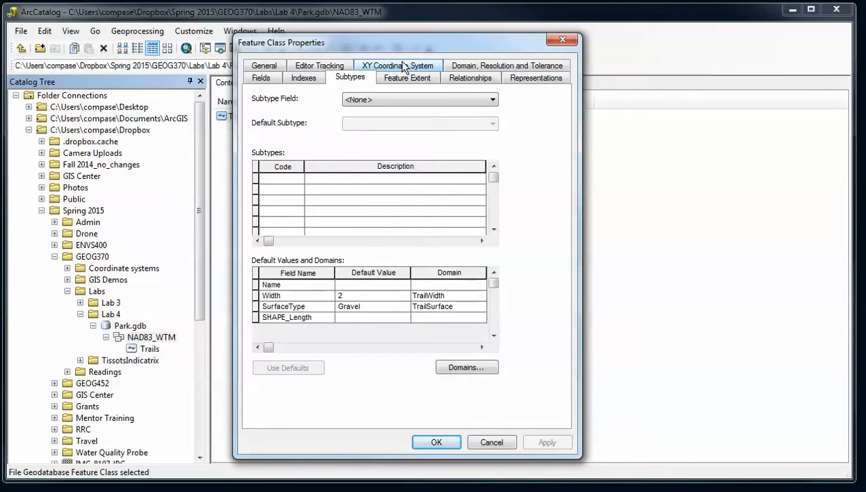
- Add a field called TrailType with the Short Integer data type to the Trails feature class and apply the change
{"action": "left_click", "coordinate": [492, 100]}
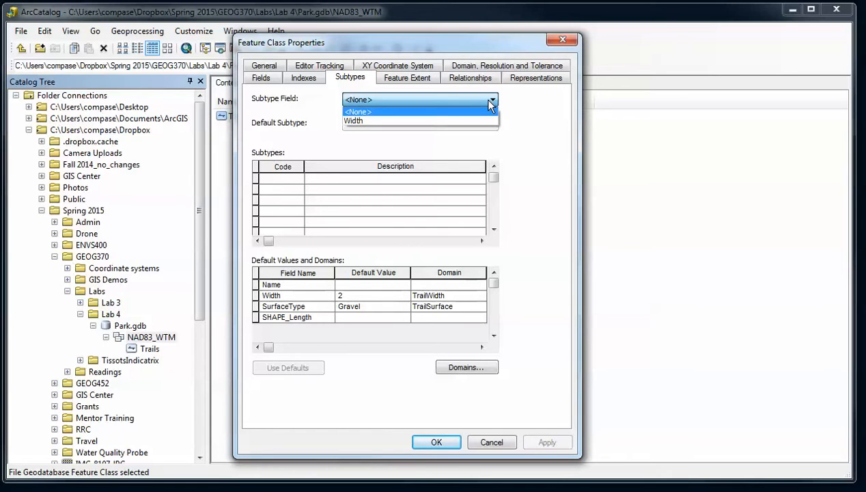
{"action": "left_click", "coordinate": [488, 99]}
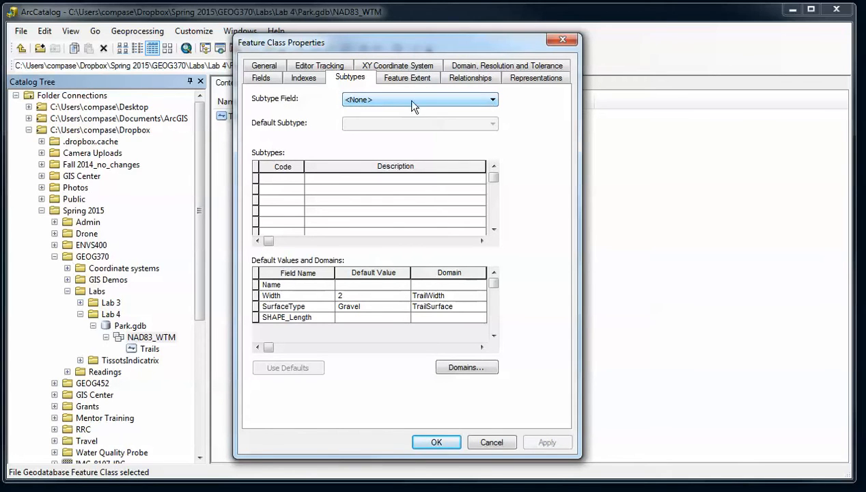
{"action": "left_click_drag", "start_coordinate": [395, 50], "coordinate": [407, 47]}
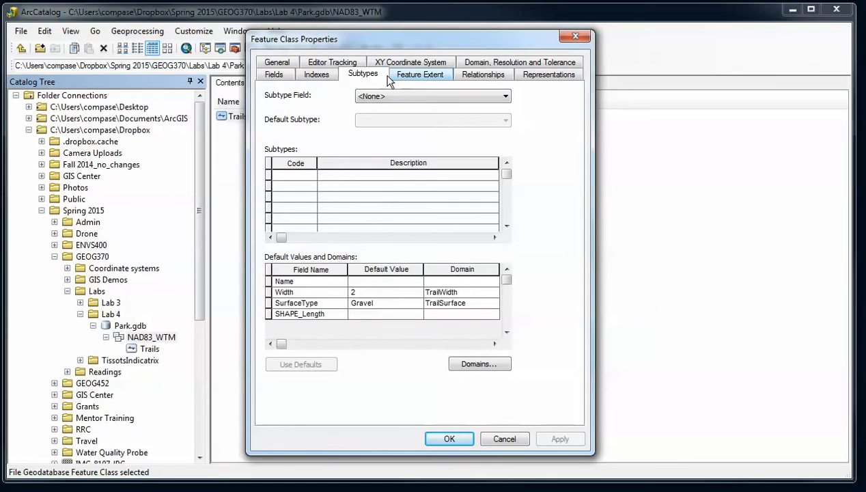
{"action": "left_click", "coordinate": [265, 71]}
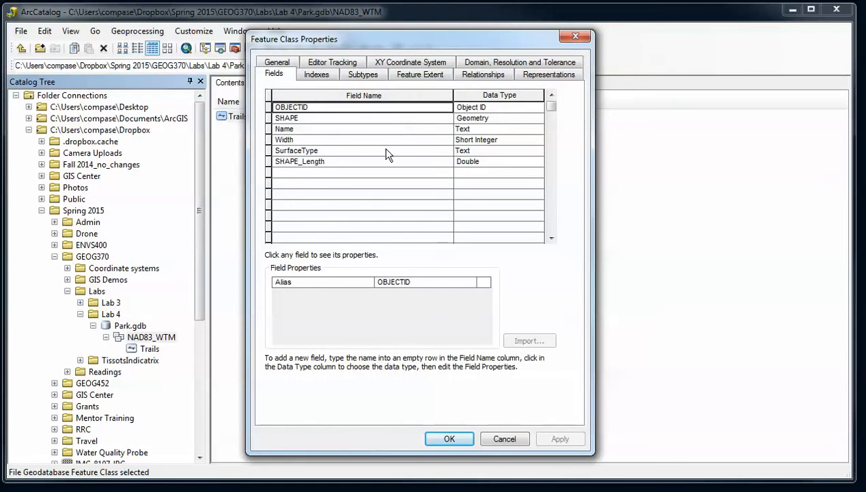
{"action": "left_click", "coordinate": [349, 172]}
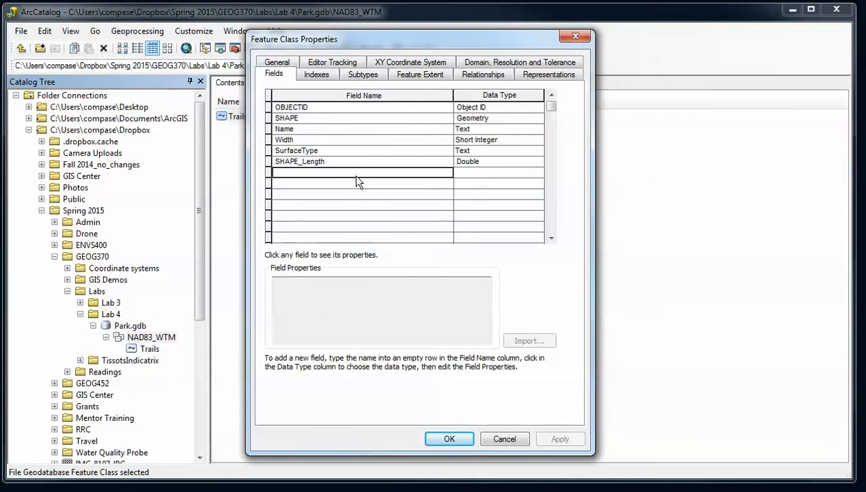
{"action": "type", "text": "Trail"}
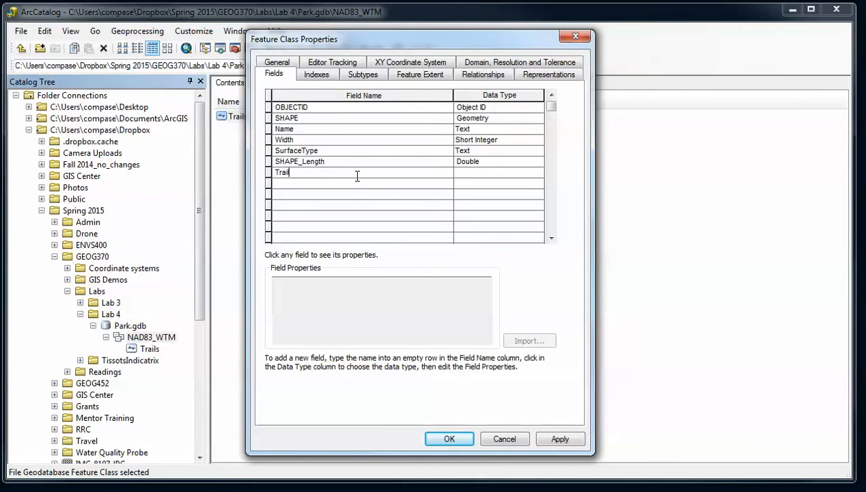
{"action": "type", "text": "Type"}
{"action": "key", "text": "Tab"}
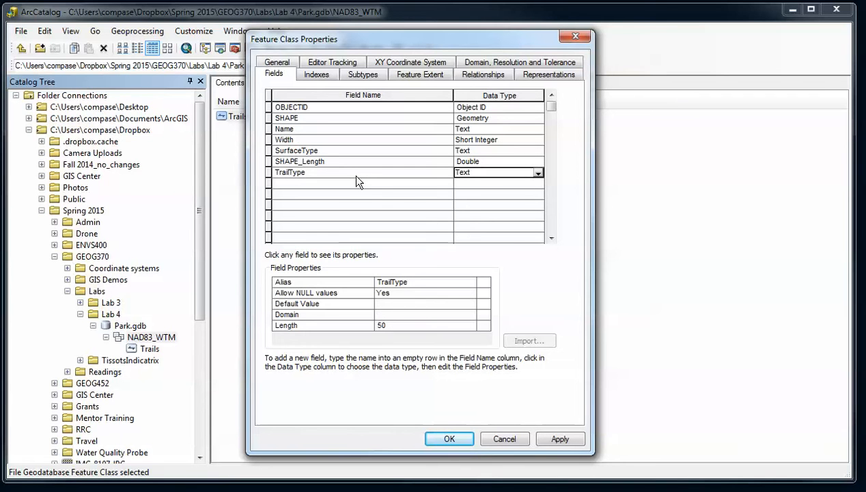
{"action": "left_click", "coordinate": [537, 173]}
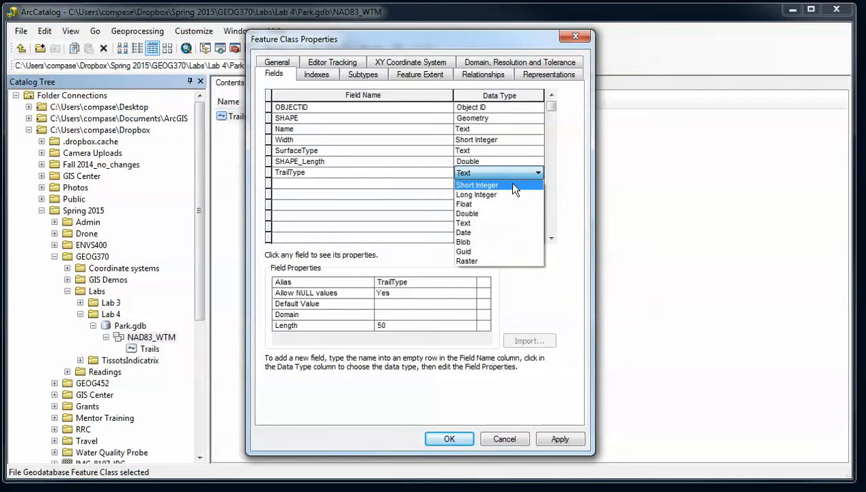
{"action": "left_click", "coordinate": [511, 181]}
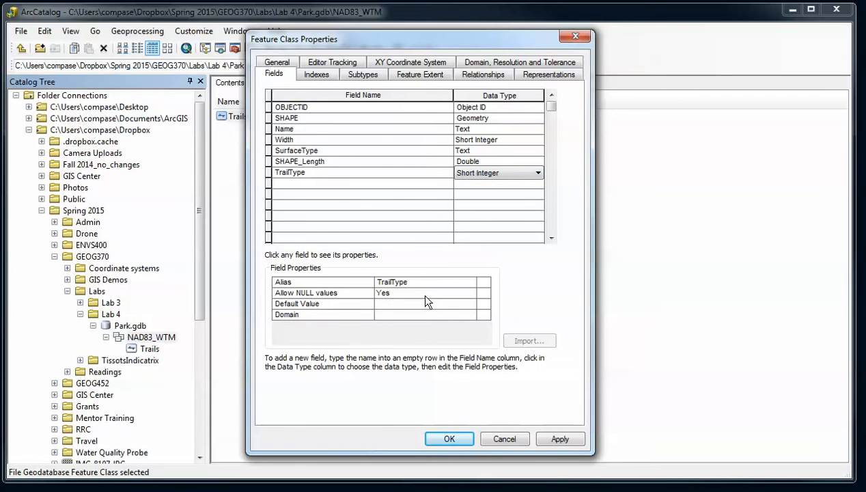
{"action": "left_click", "coordinate": [547, 438]}
- Check which fields are offered as the subtype field, and close the feature class properties
{"action": "left_click", "coordinate": [362, 73]}
{"action": "left_click", "coordinate": [394, 96]}
{"action": "left_click", "coordinate": [395, 97]}
{"action": "left_click", "coordinate": [429, 99]}
{"action": "left_click", "coordinate": [437, 117]}
{"action": "left_click", "coordinate": [433, 97]}
{"action": "left_click", "coordinate": [441, 117]}
{"action": "left_click", "coordinate": [503, 439]}
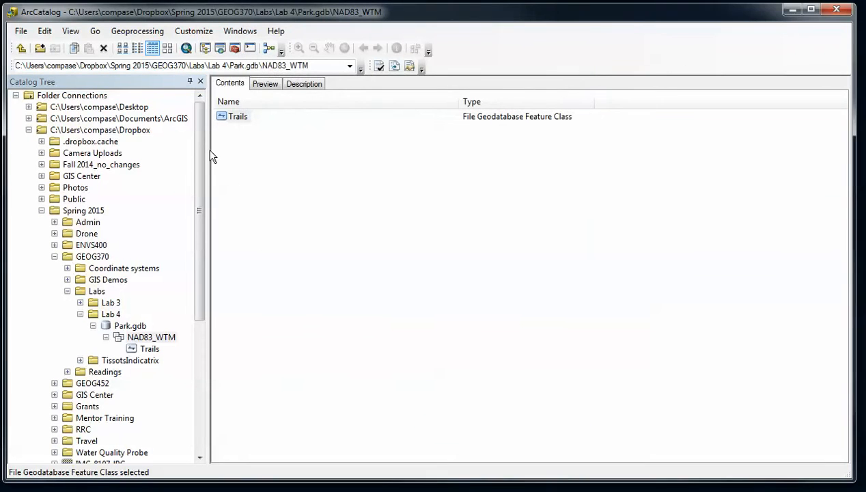
- Reopen the properties of the Trails feature class and set TrailType as the subtype field
{"action": "right_click", "coordinate": [226, 120]}
{"action": "left_click", "coordinate": [258, 252]}
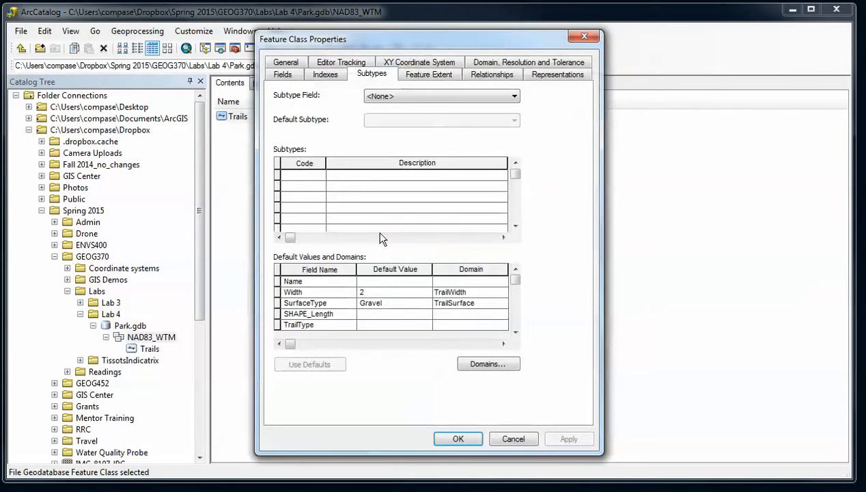
{"action": "left_click", "coordinate": [387, 99]}
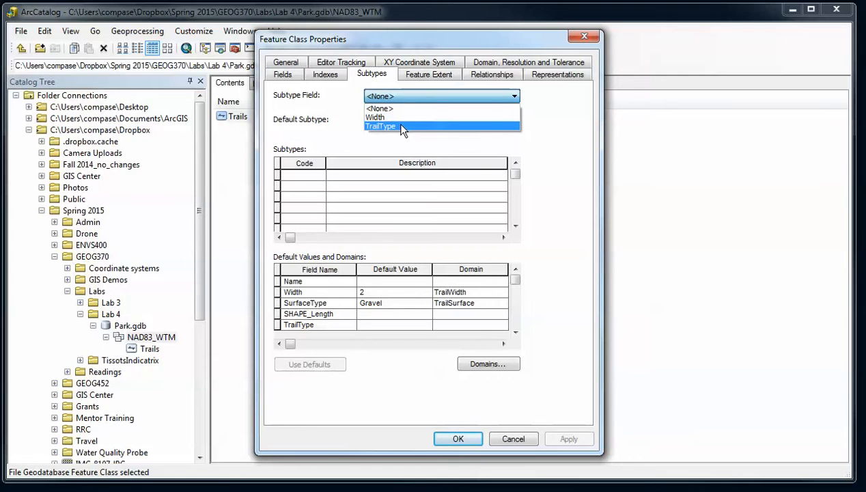
{"action": "left_click", "coordinate": [400, 126]}
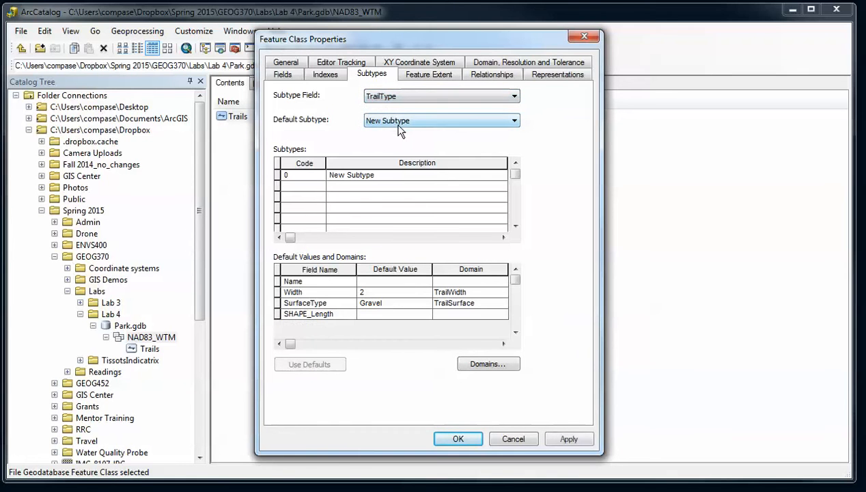
- Change the initial subtype's description to Dirt and its code to 1
{"action": "left_click", "coordinate": [362, 174]}
{"action": "left_click_drag", "start_coordinate": [378, 176], "coordinate": [312, 179]}
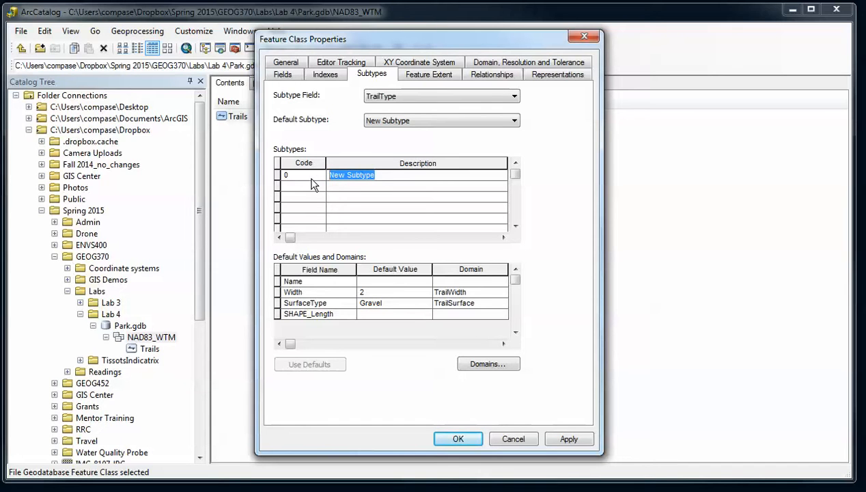
{"action": "type", "text": "Dirt"}
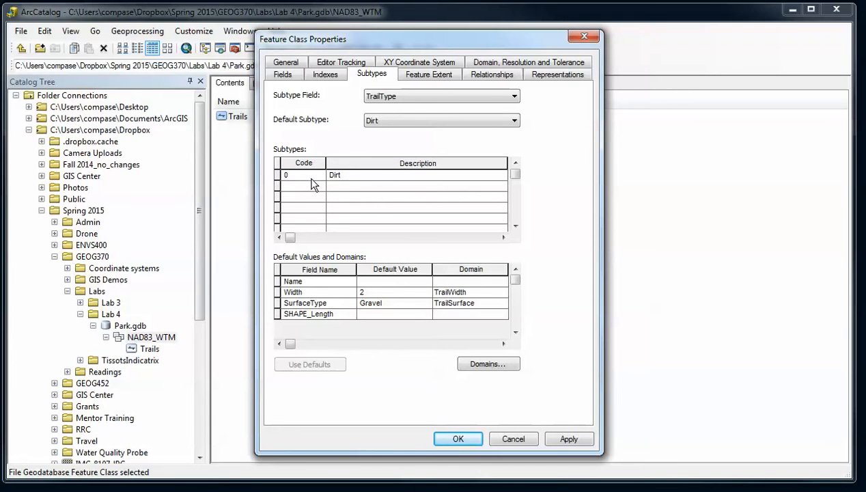
{"action": "left_click", "coordinate": [301, 178]}
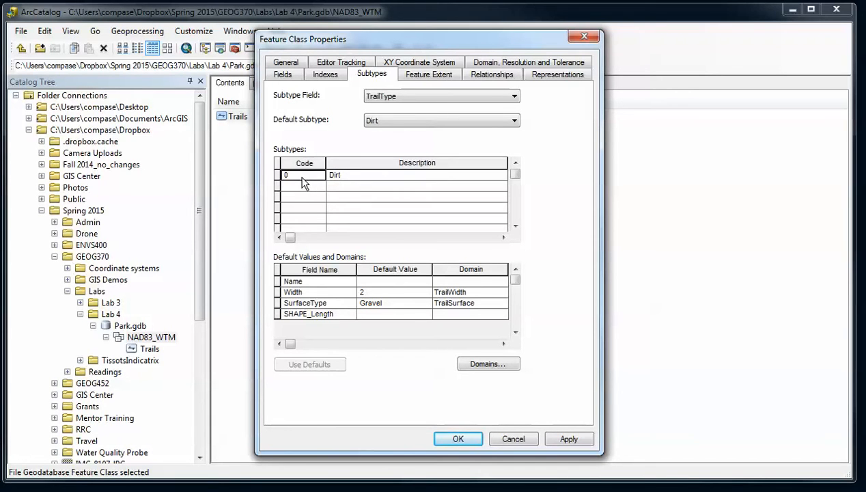
{"action": "type", "text": "1"}
- Add the subtype descriptions Gravel, Paved and Other below Dirt
{"action": "left_click", "coordinate": [348, 186]}
{"action": "type", "text": "Gravel"}
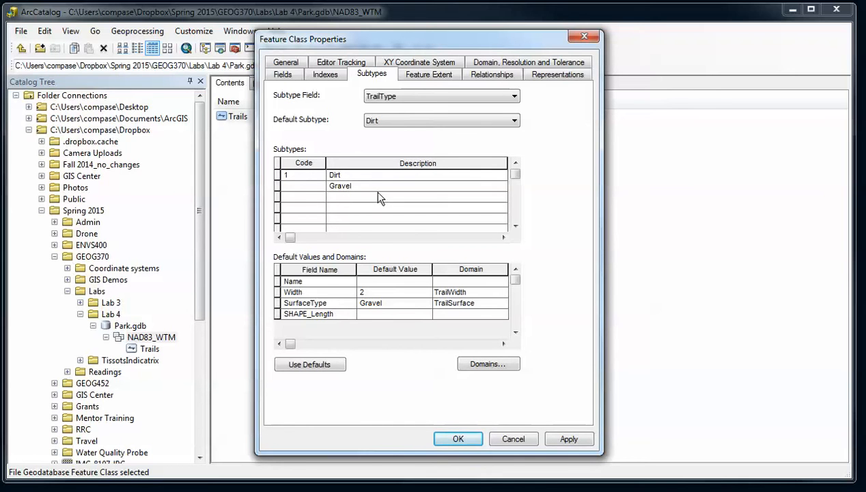
{"action": "left_click", "coordinate": [379, 198]}
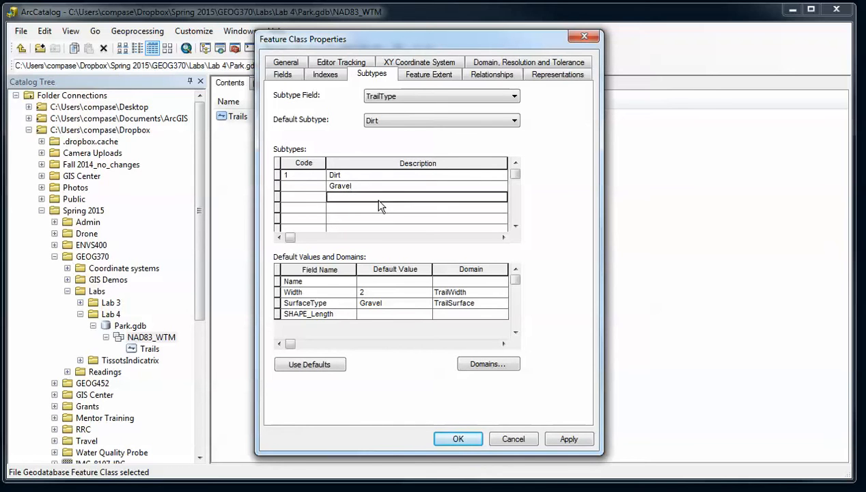
{"action": "type", "text": "Paved"}
{"action": "left_click", "coordinate": [374, 208]}
{"action": "type", "text": "Other"}
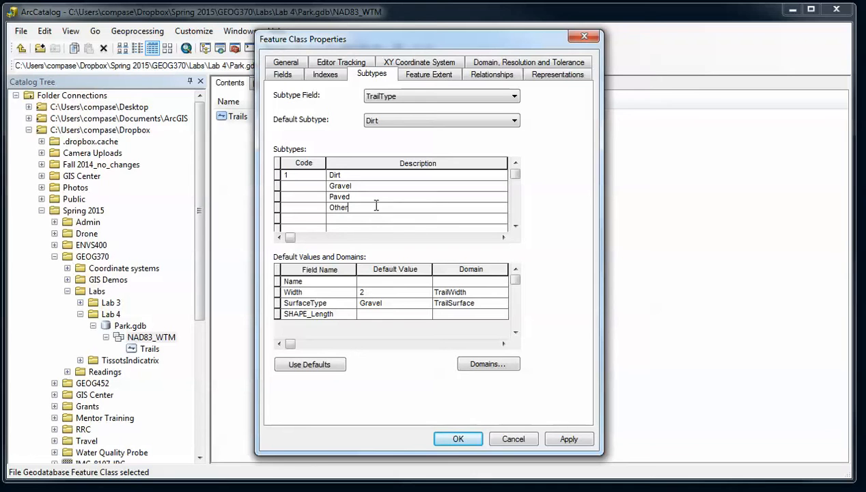
- Assign code 2 to the Gravel subtype, 3 to Paved and 4 to Other
{"action": "left_click", "coordinate": [320, 189]}
{"action": "type", "text": "2"}
{"action": "left_click", "coordinate": [315, 198]}
{"action": "type", "text": "3"}
{"action": "left_click", "coordinate": [314, 209]}
{"action": "type", "text": "4"}
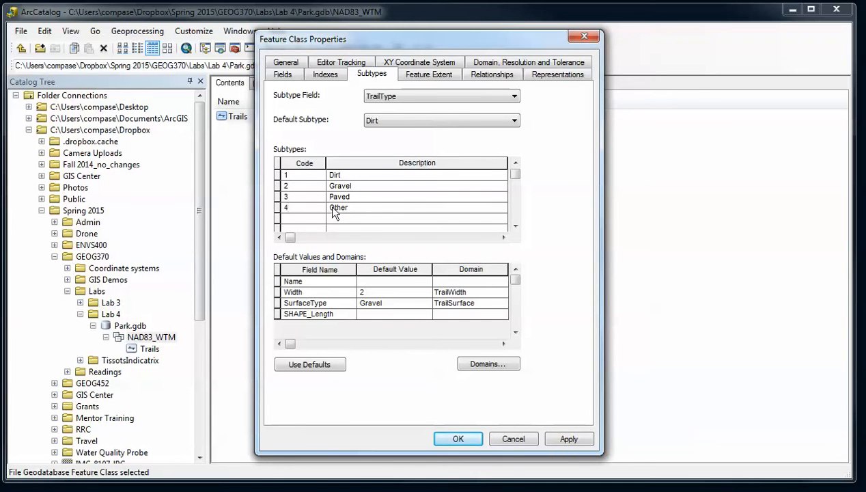
- Make Gravel the default subtype of the Trails feature class
{"action": "left_click", "coordinate": [356, 174]}
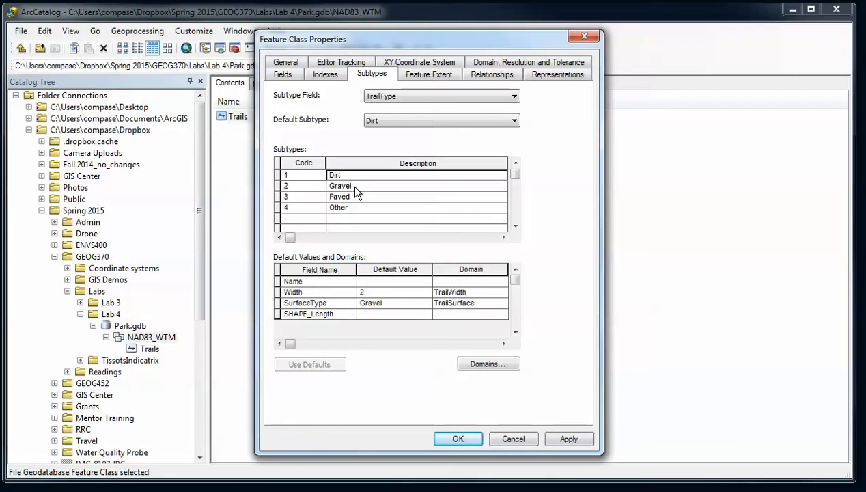
{"action": "left_click", "coordinate": [356, 186]}
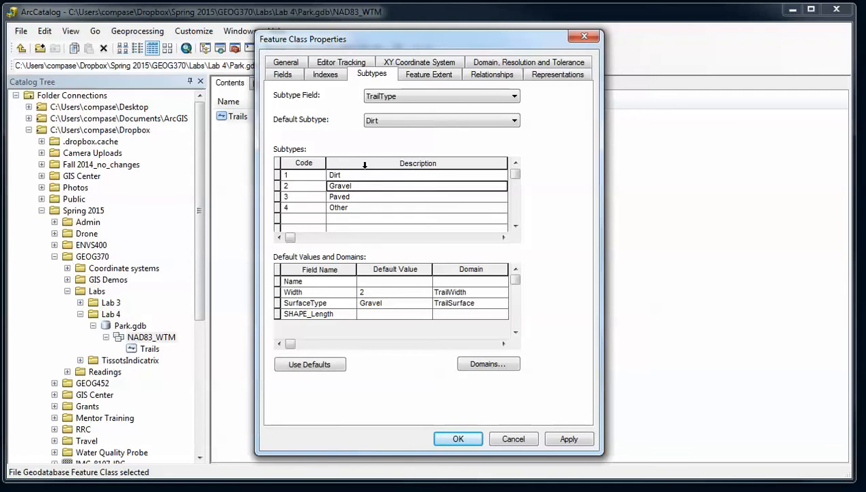
{"action": "left_click", "coordinate": [392, 120]}
{"action": "left_click", "coordinate": [393, 139]}
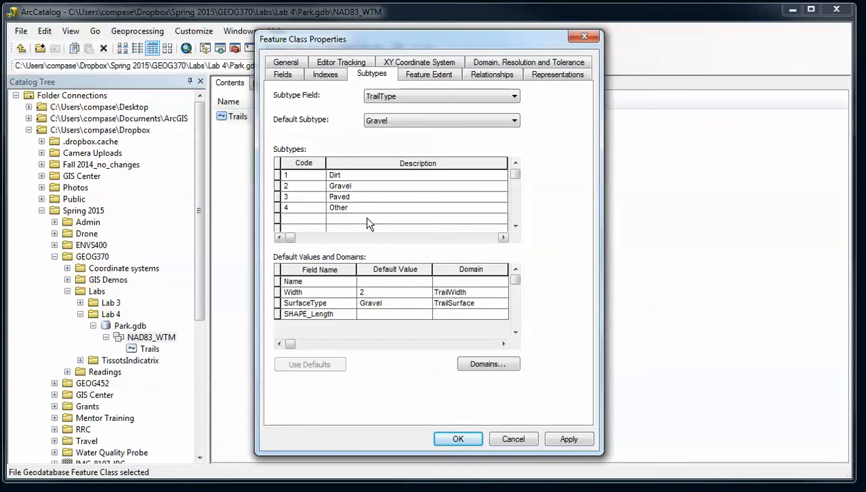
- Set the default Width of the Paved subtype to 10
{"action": "left_click", "coordinate": [367, 188]}
{"action": "left_click", "coordinate": [366, 195]}
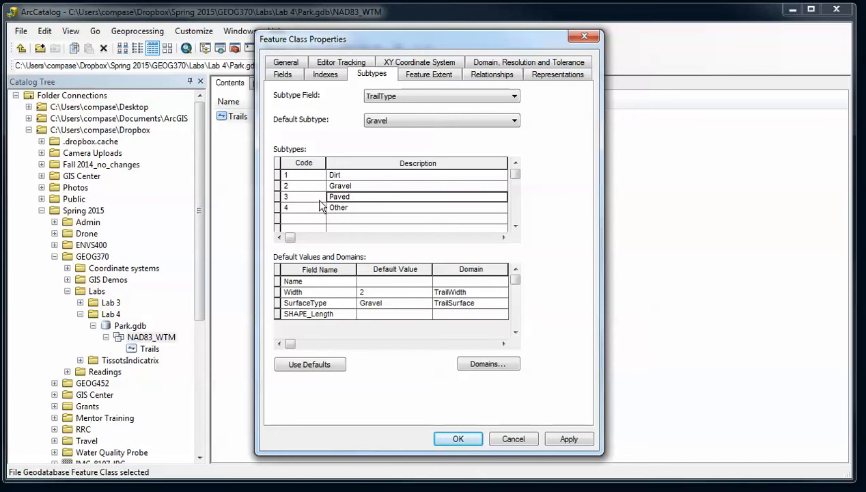
{"action": "left_click", "coordinate": [364, 292]}
{"action": "left_click_drag", "start_coordinate": [366, 292], "coordinate": [350, 295]}
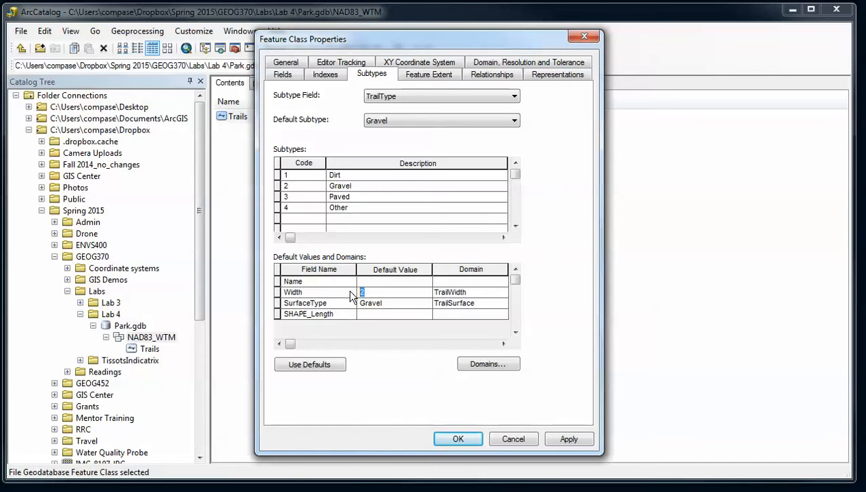
{"action": "type", "text": "10"}
- Set the default Width of the Gravel subtype to 4
{"action": "left_click", "coordinate": [341, 175]}
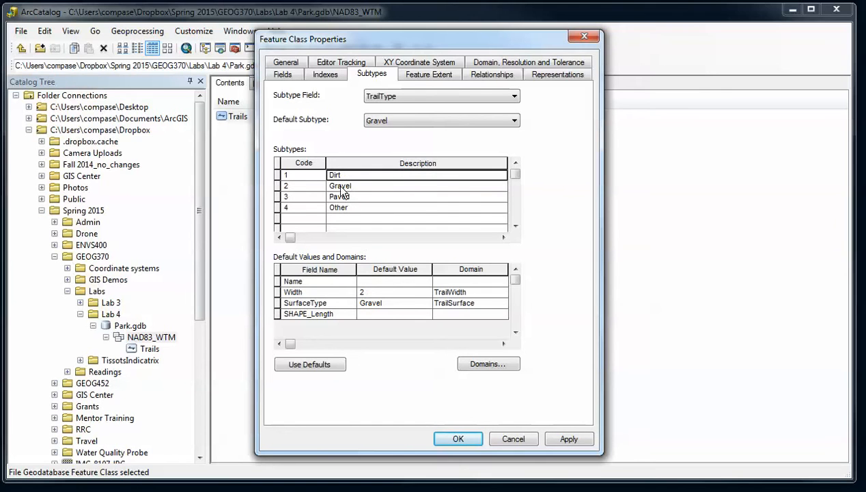
{"action": "left_click", "coordinate": [345, 186]}
{"action": "left_click", "coordinate": [362, 292]}
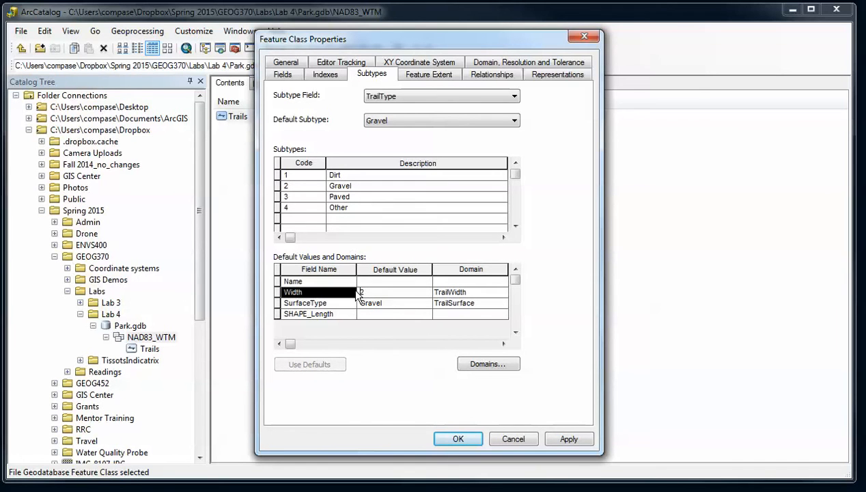
{"action": "type", "text": "4"}
- Set the default SurfaceType of the Paved subtype to Paved
{"action": "left_click", "coordinate": [364, 198]}
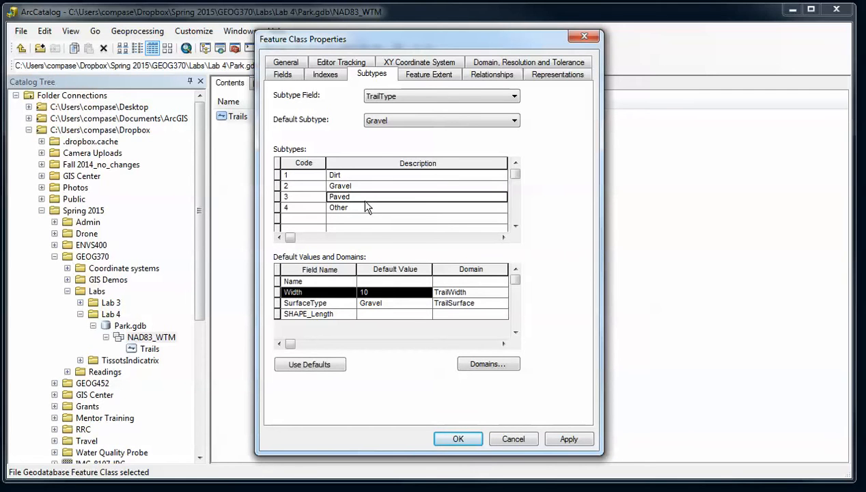
{"action": "left_click", "coordinate": [373, 300]}
{"action": "left_click_drag", "start_coordinate": [381, 303], "coordinate": [354, 303]}
{"action": "type", "text": "P"}
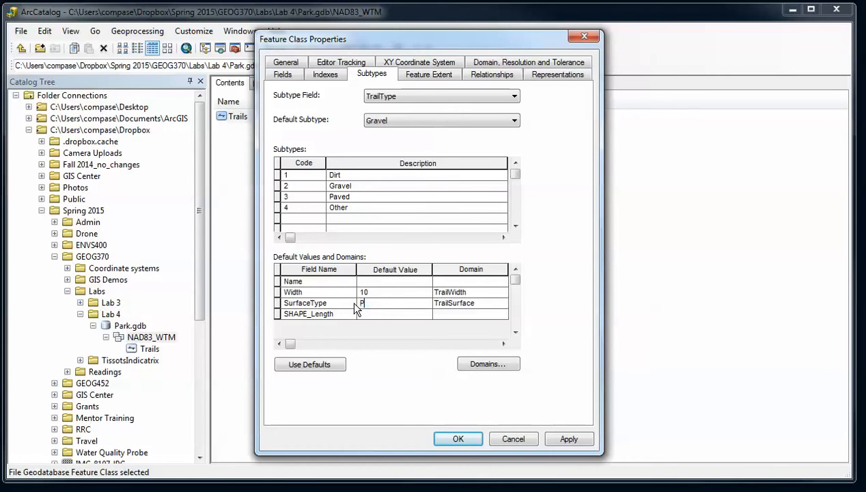
- Set the default SurfaceType of the Other subtype to Other
{"action": "left_click", "coordinate": [335, 207]}
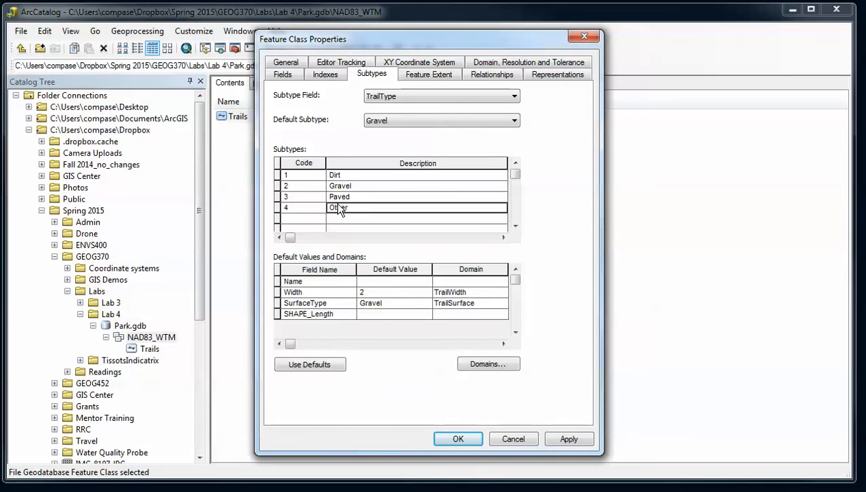
{"action": "left_click", "coordinate": [386, 305]}
{"action": "left_click_drag", "start_coordinate": [386, 305], "coordinate": [357, 303]}
{"action": "type", "text": "Other"}
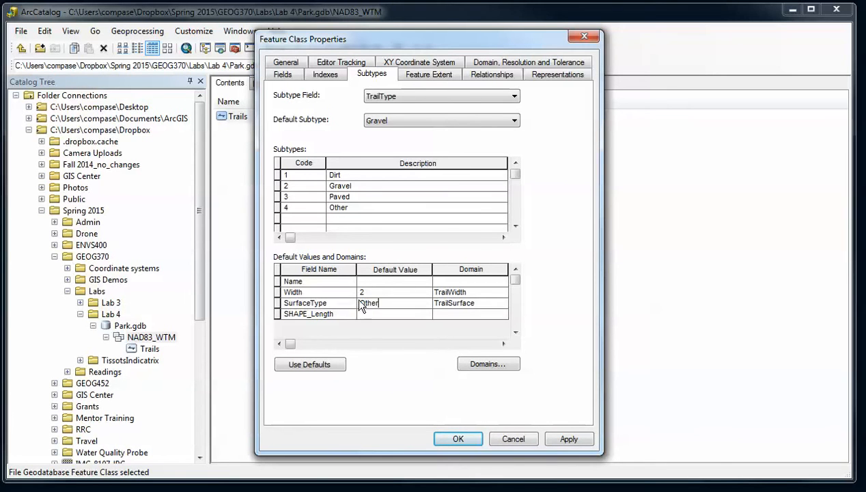
- Set the default SurfaceType of the Dirt subtype to Dirt
{"action": "left_click", "coordinate": [340, 177]}
{"action": "left_click", "coordinate": [383, 302]}
{"action": "left_click_drag", "start_coordinate": [381, 303], "coordinate": [365, 303]}
{"action": "key", "text": "BackSpace"}
{"action": "key", "text": "BackSpace"}
{"action": "type", "text": "Dirt"}
{"action": "left_click", "coordinate": [313, 175]}
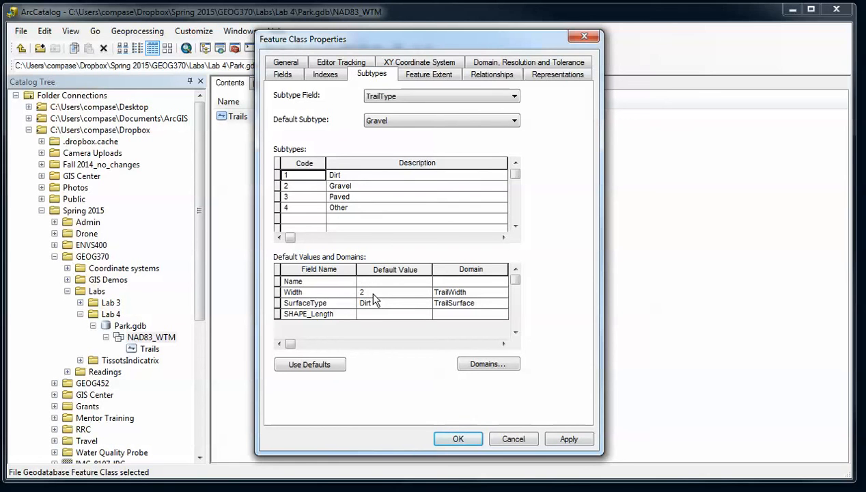
- Review the default values of the Gravel and Paved subtypes, and set the default Width of the Other subtype to 4
{"action": "left_click", "coordinate": [362, 190]}
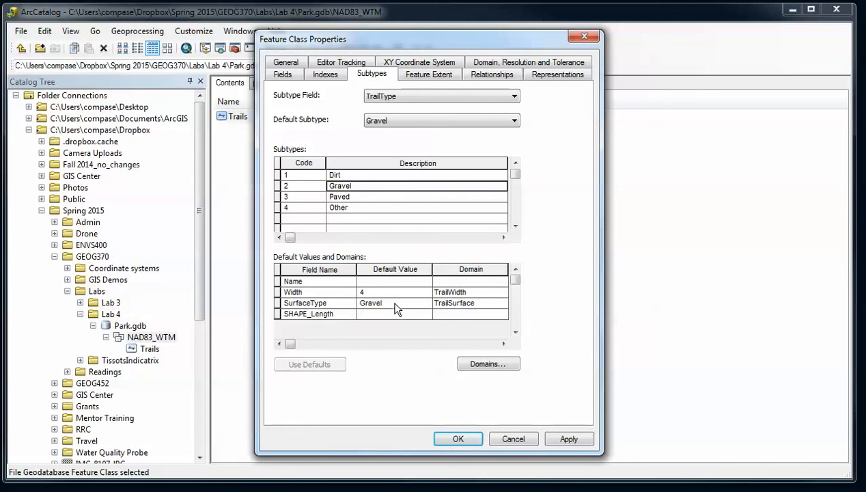
{"action": "left_click", "coordinate": [364, 198]}
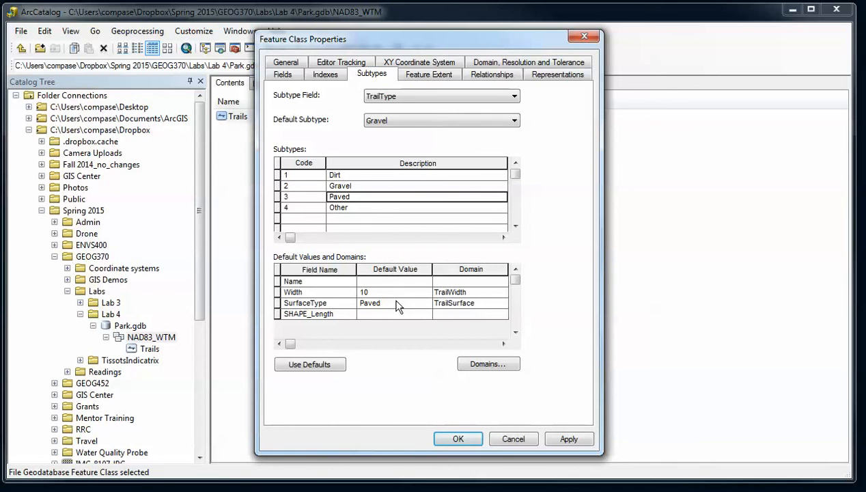
{"action": "left_click", "coordinate": [363, 204]}
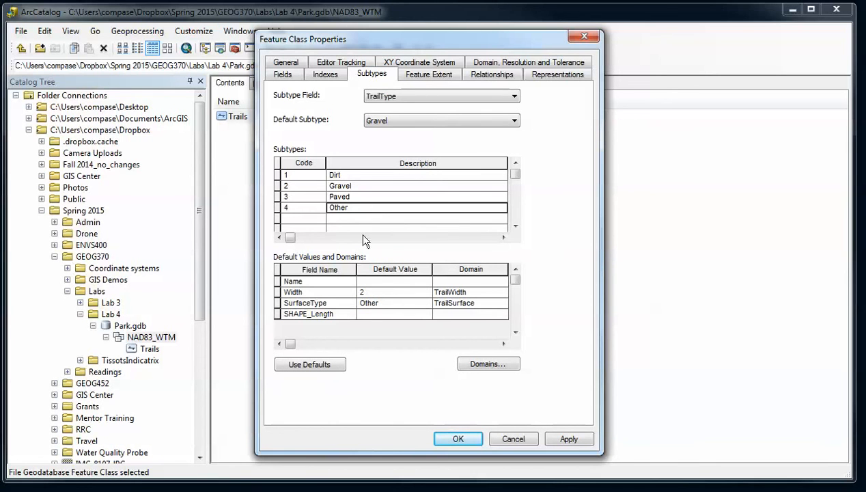
{"action": "left_click", "coordinate": [378, 292]}
{"action": "type", "text": "4"}
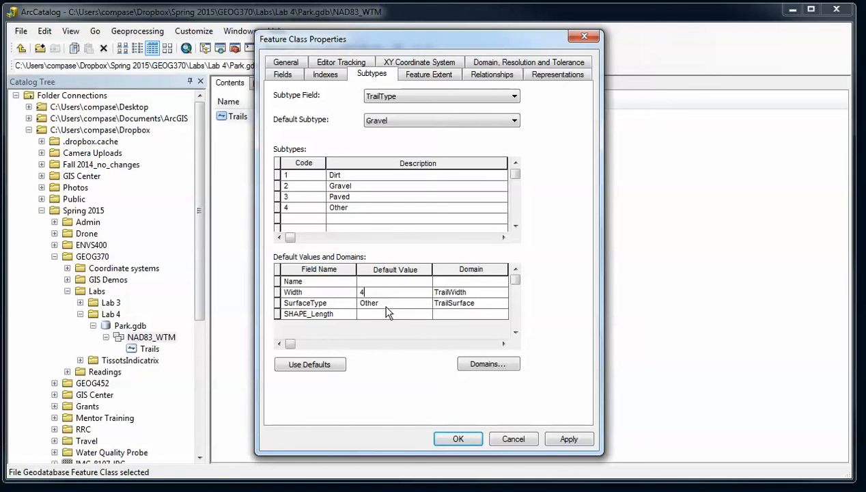
- Apply the subtype settings and close the properties of the Trails feature class
{"action": "left_click_drag", "start_coordinate": [392, 39], "coordinate": [398, 38]}
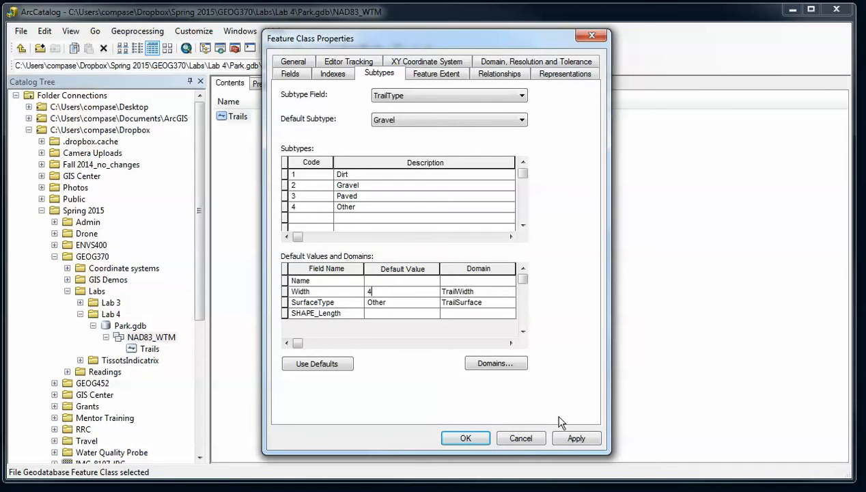
{"action": "left_click", "coordinate": [555, 439]}
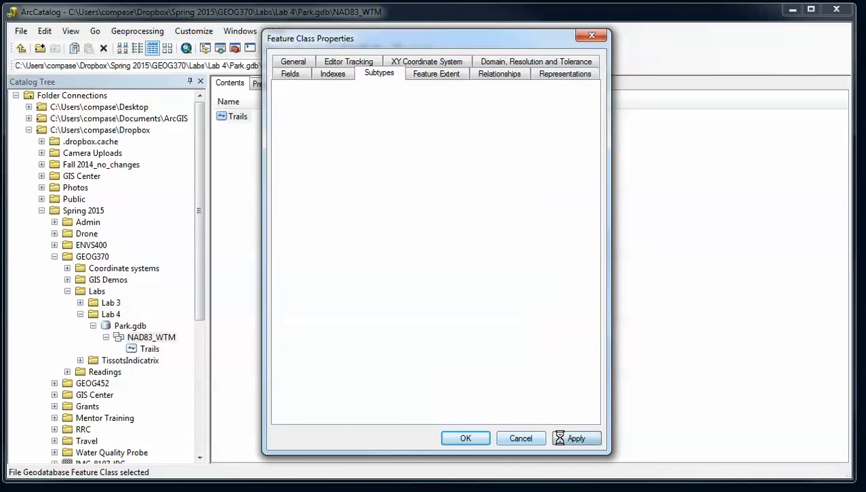
{"action": "left_click", "coordinate": [466, 438]}
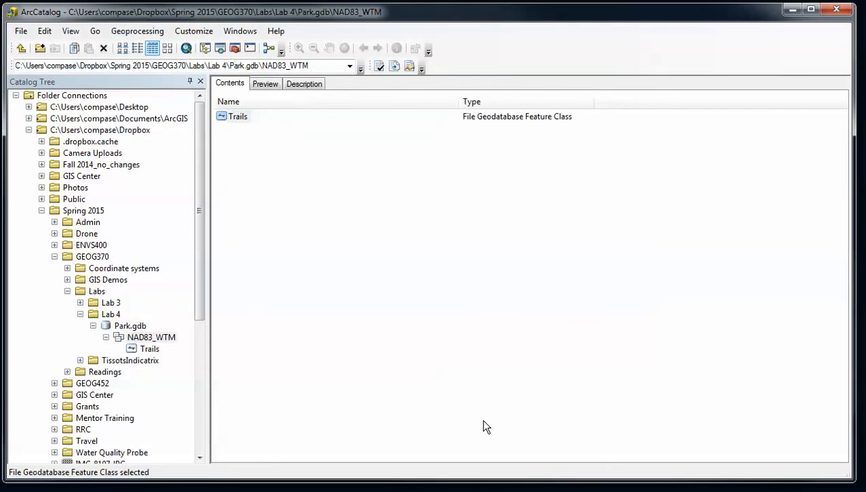